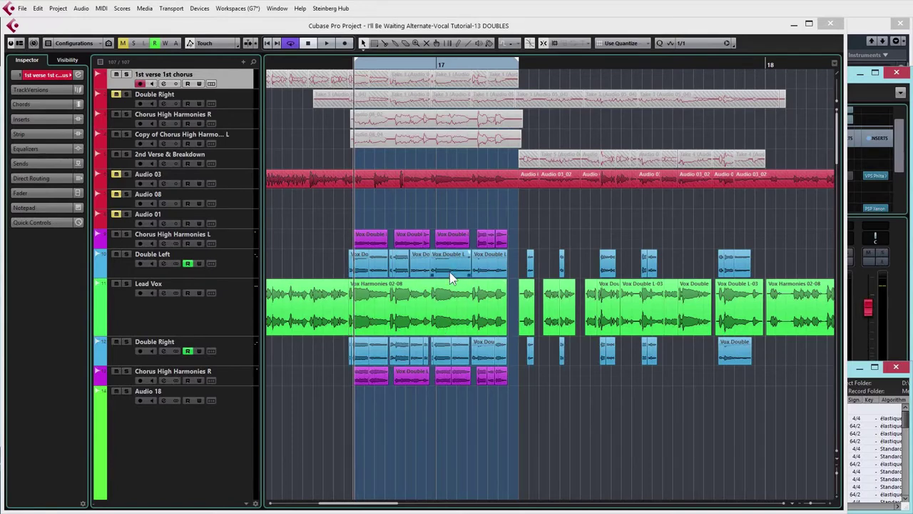
- Bring up the Transport panel with F2
key(F2)
- Expand the 1st verse 1st chorus take lanes and mute every event on all four lanes
click(212, 83)
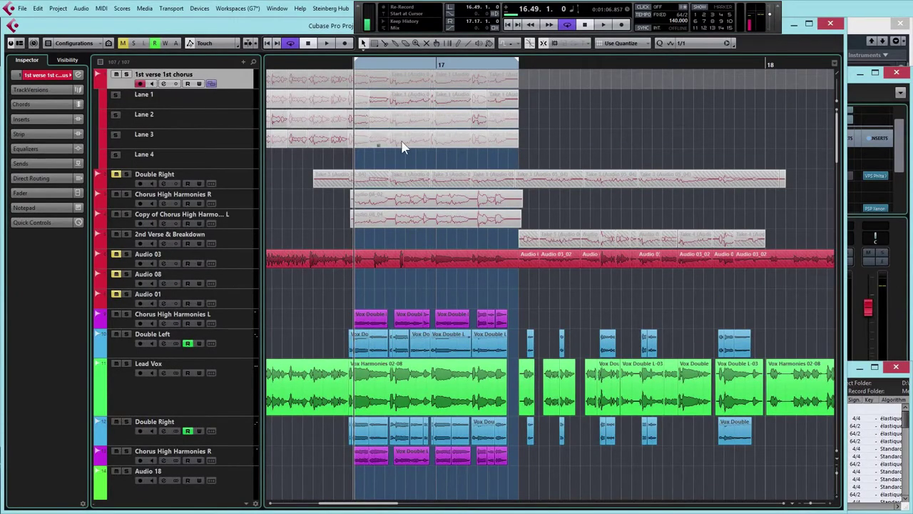
right_click(549, 123)
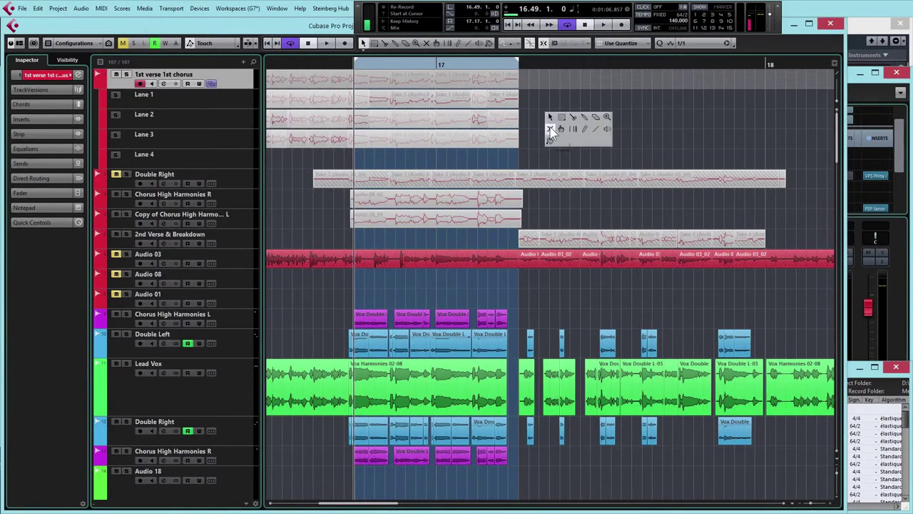
click(547, 142)
drag(543, 147, 358, 83)
- Duplicate the track, play Take 1 for a Lane 1 section, and select Lane 3's takes
key(1)
key(shift+ctrl+d)
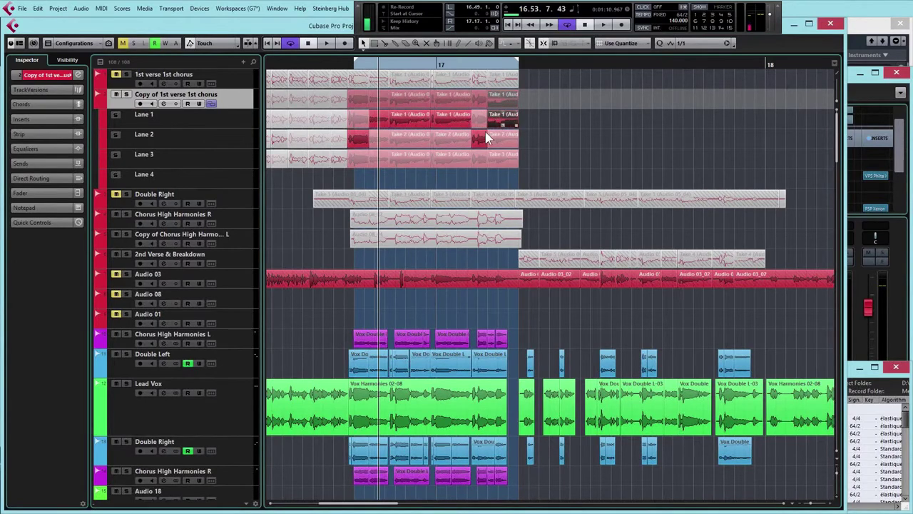
click(380, 127)
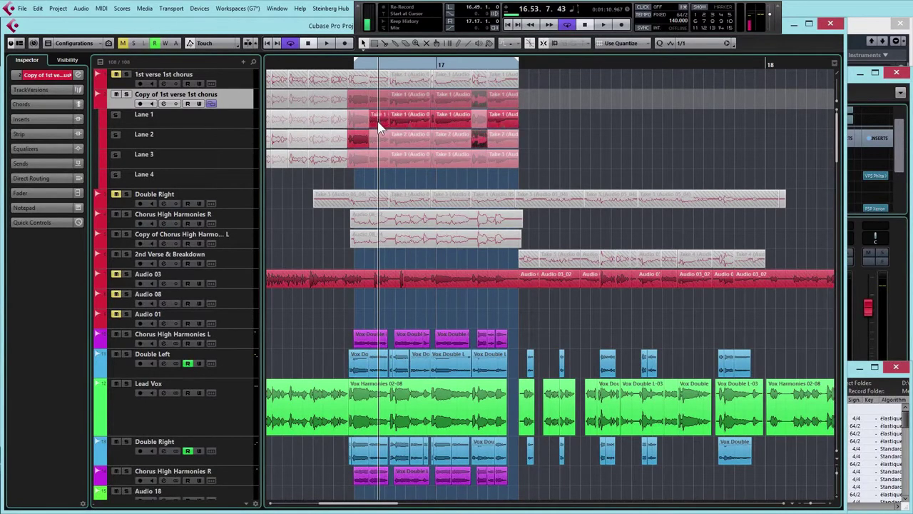
drag(576, 161, 360, 164)
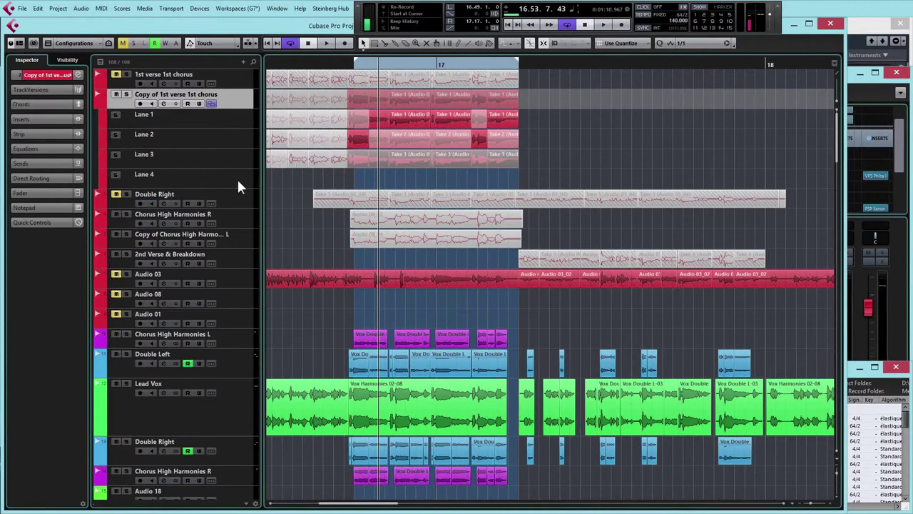
- Add a new audio track, Audio 02, and move Lane 3's take events onto it
right_click(245, 196)
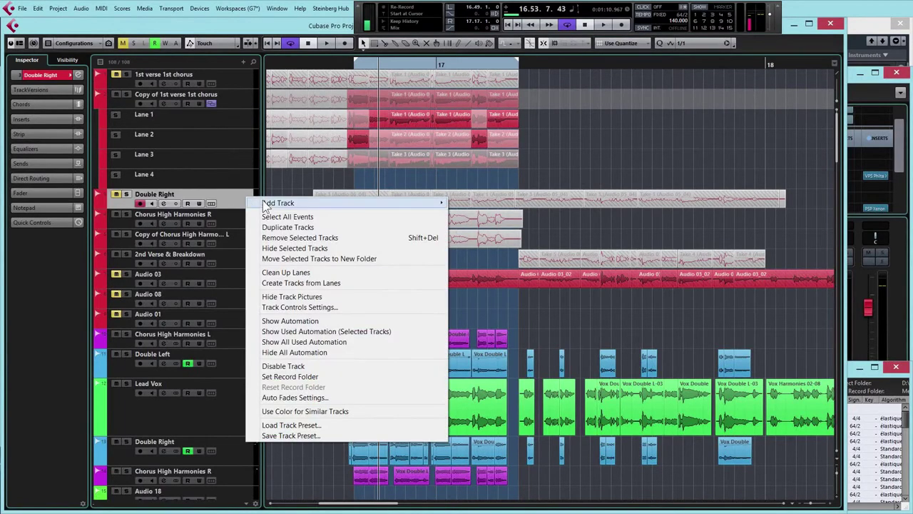
mouse_move(267, 203)
click(468, 202)
drag(357, 158, 358, 227)
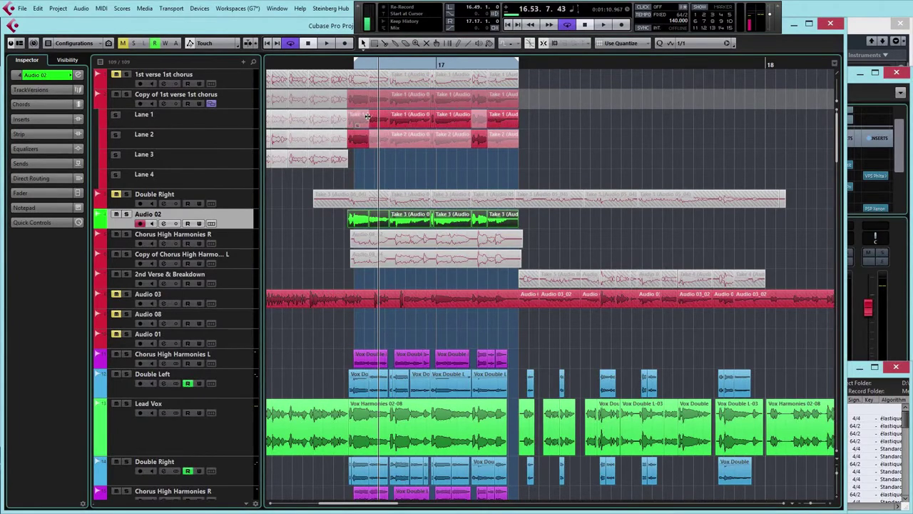
- Comp the copy track from Lane 2's takes, keeping one short section on Lane 1, then fold its lanes
right_click(556, 127)
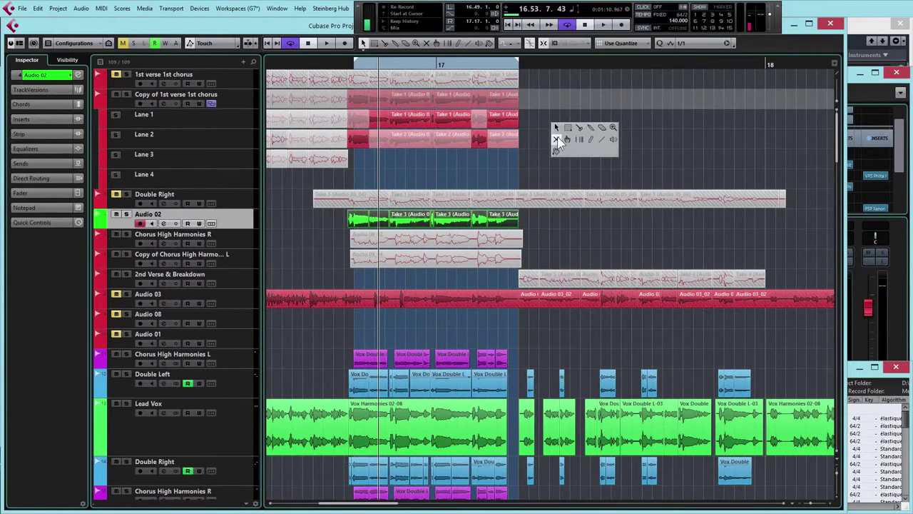
click(568, 139)
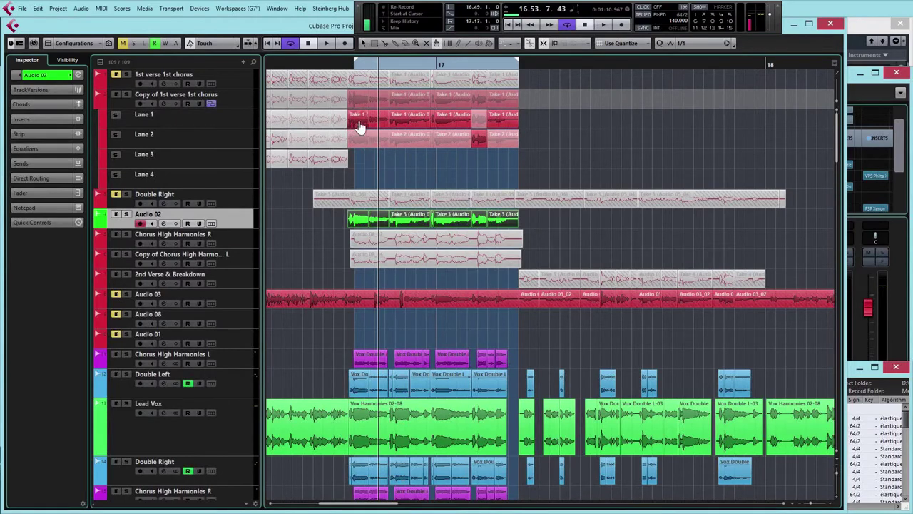
drag(370, 139, 434, 146)
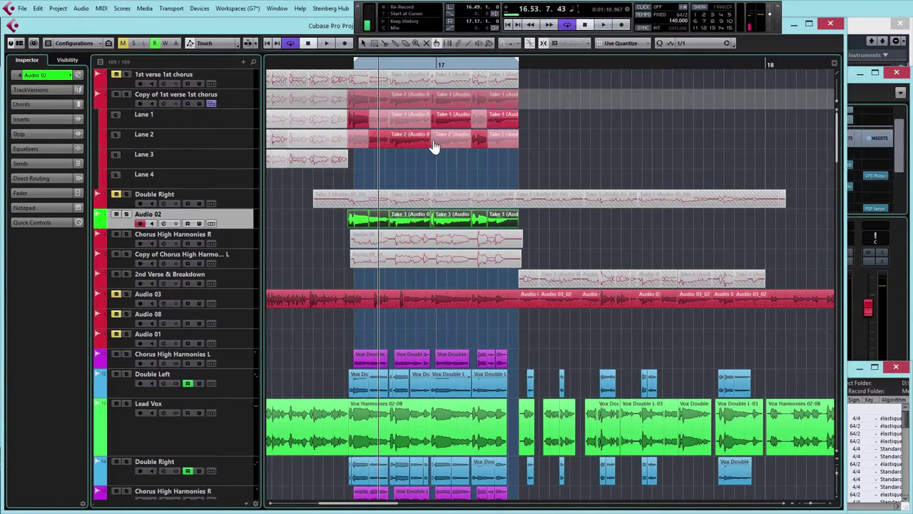
click(453, 144)
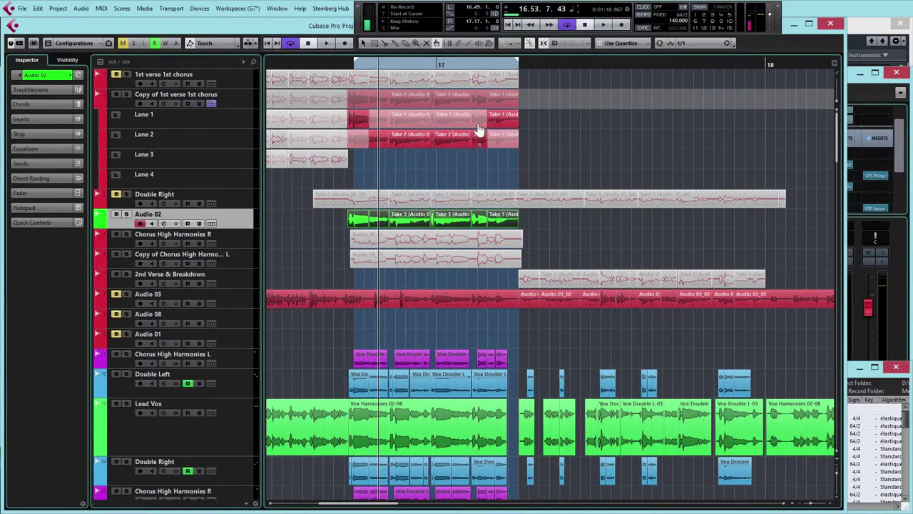
click(481, 122)
click(498, 137)
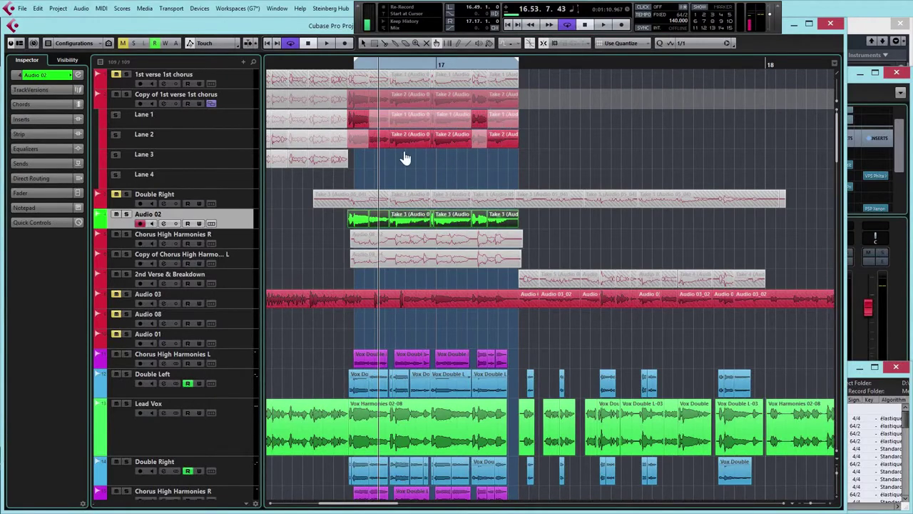
key(1)
key(KP_1)
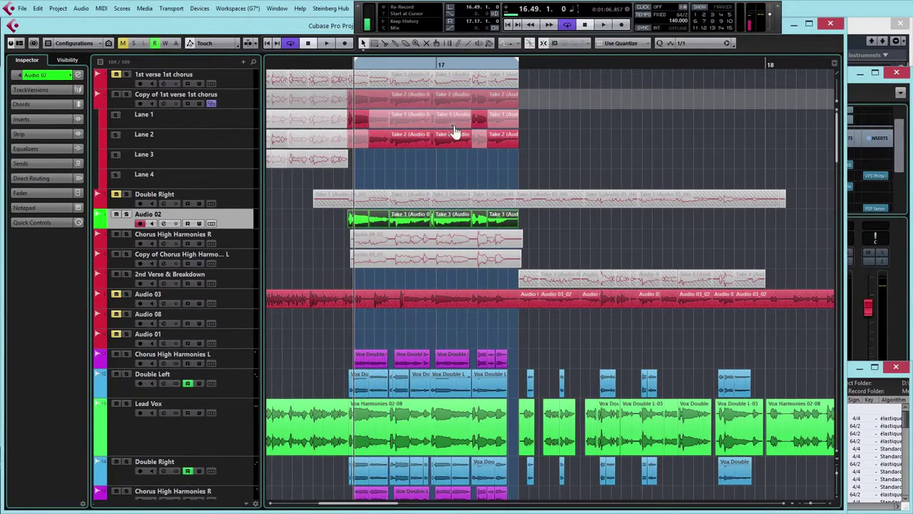
click(208, 102)
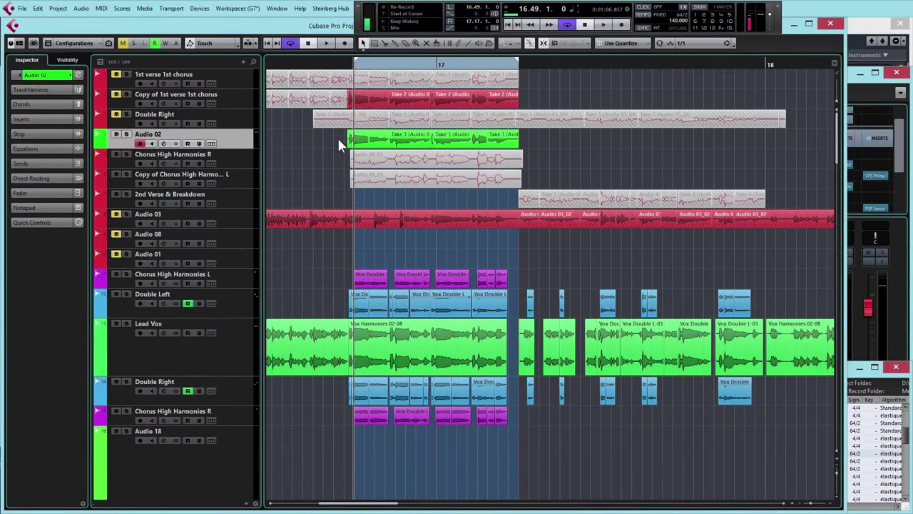
- Deselect the Audio 02 events, undo the last change, and select the Double Right track
click(540, 150)
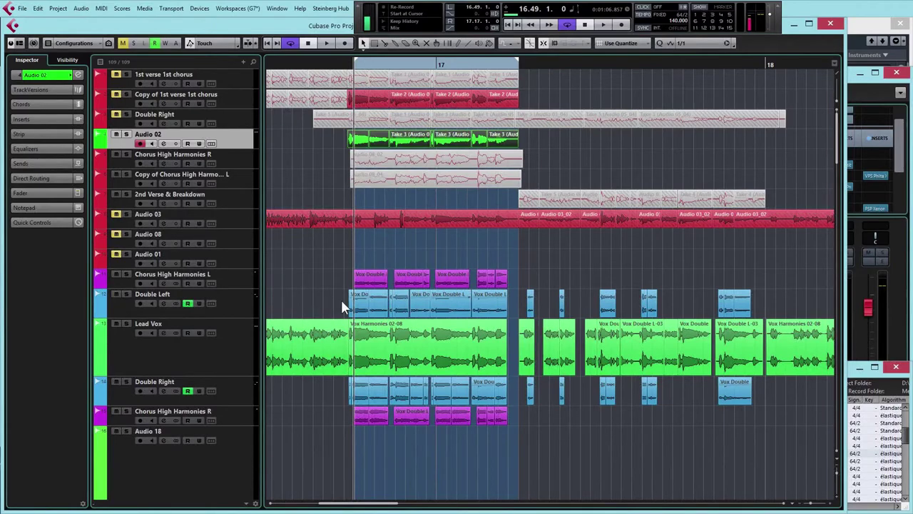
key(ctrl+z)
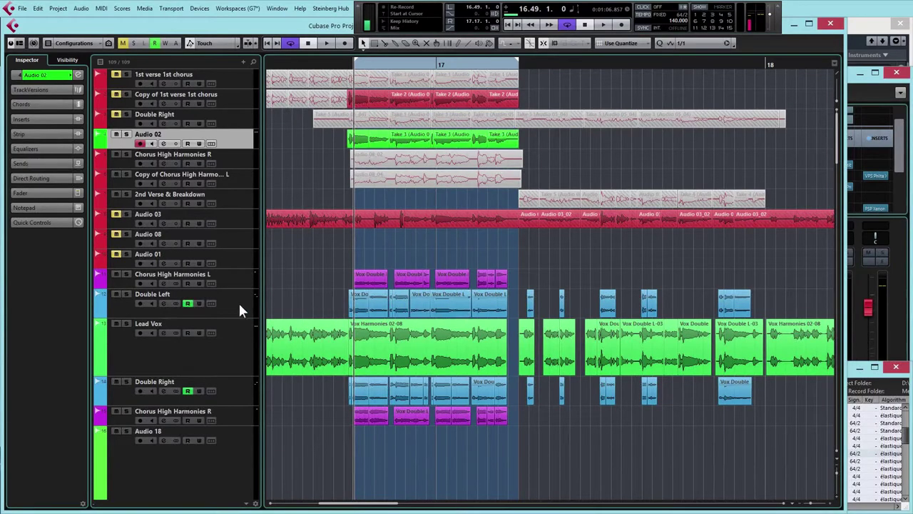
click(236, 402)
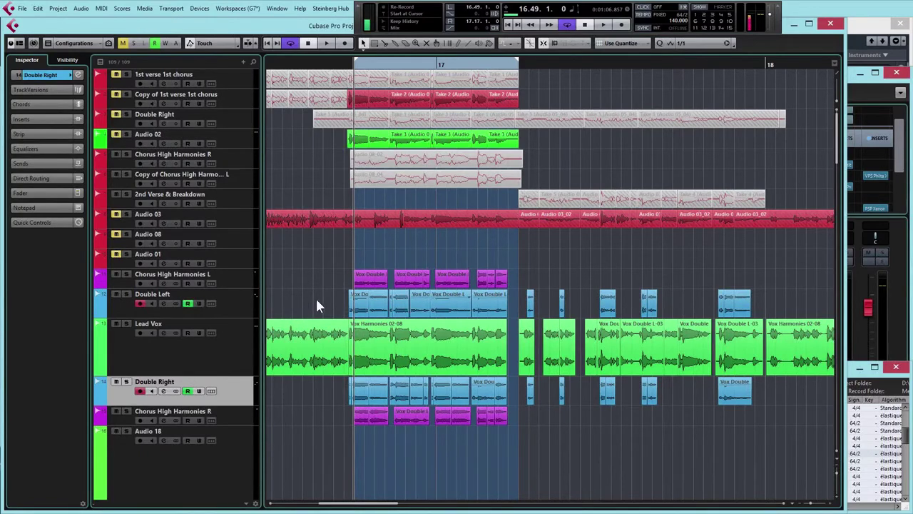
drag(388, 303, 502, 300)
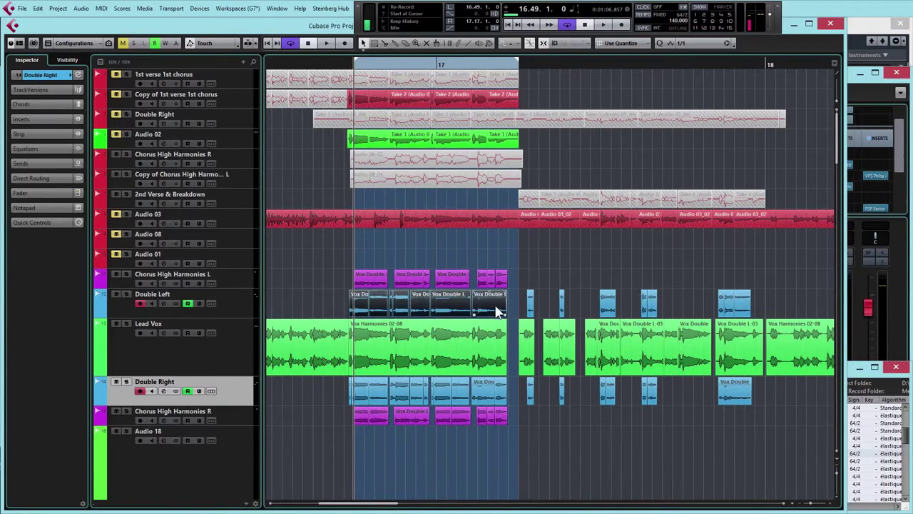
click(242, 314)
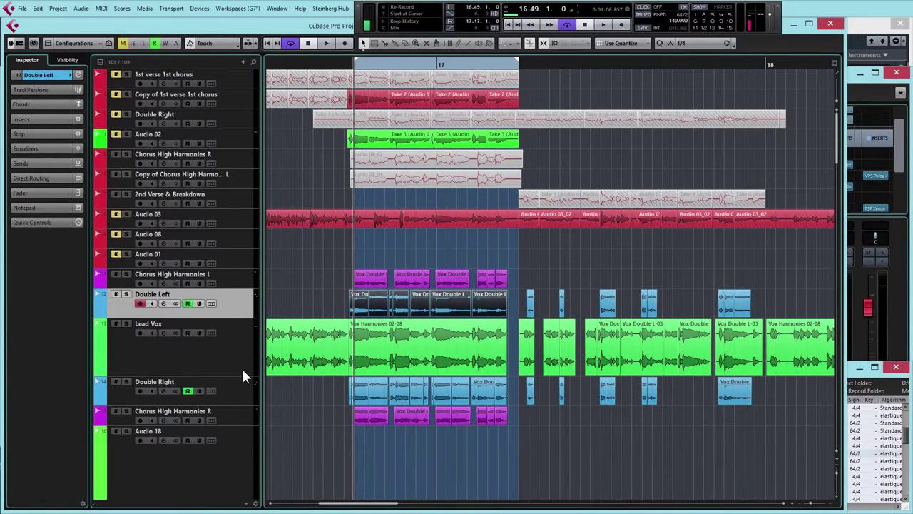
- Move Double Right up below Audio 03 and mute all of its events
drag(239, 391, 242, 241)
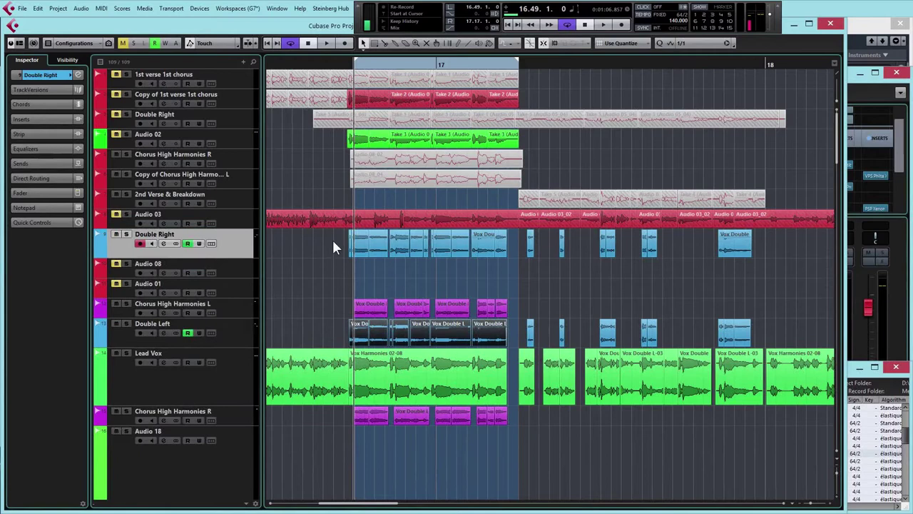
right_click(332, 248)
click(303, 247)
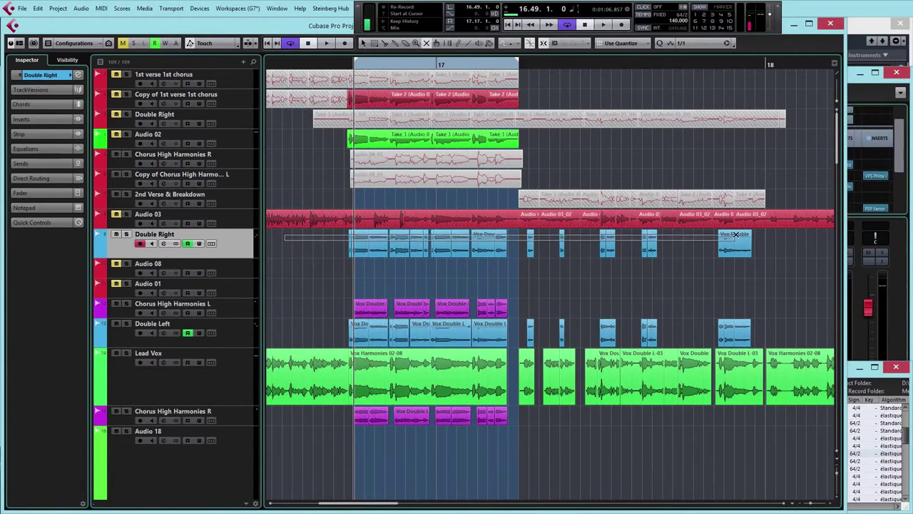
click(278, 329)
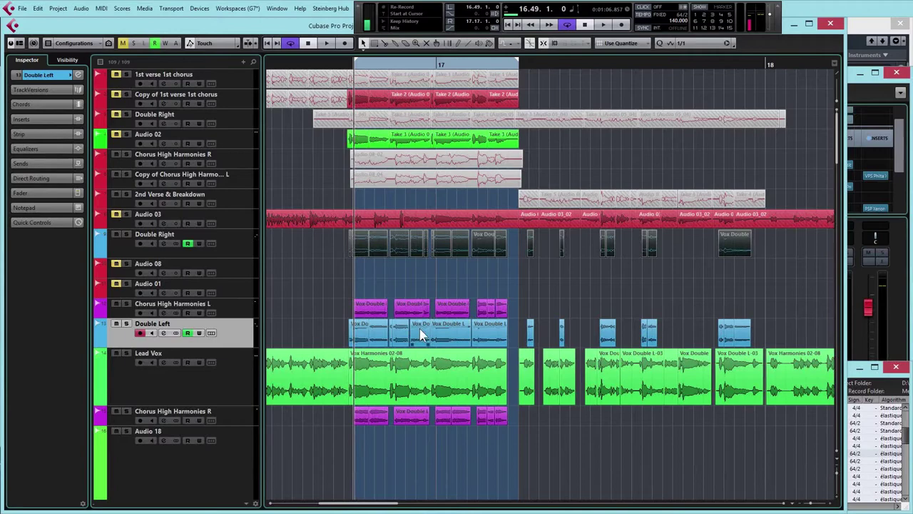
- Render all the Double Left clips in place into one new event
drag(327, 340, 797, 341)
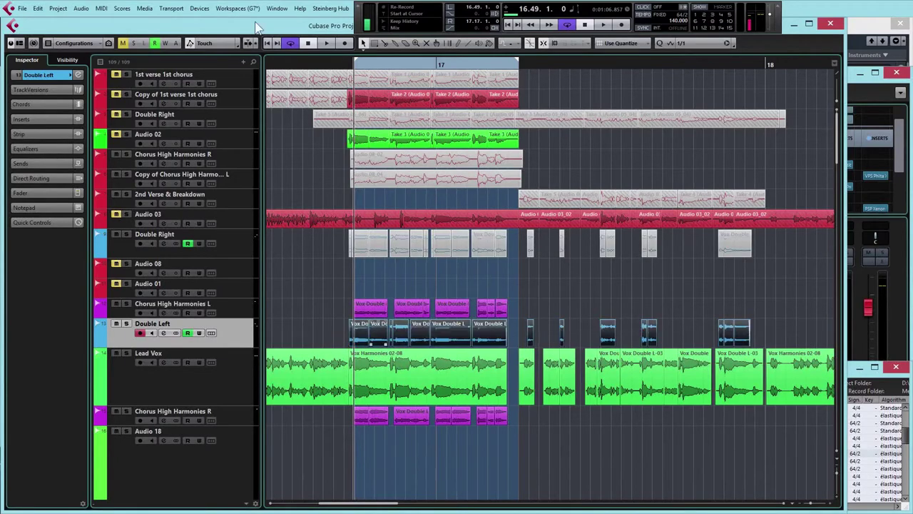
click(40, 8)
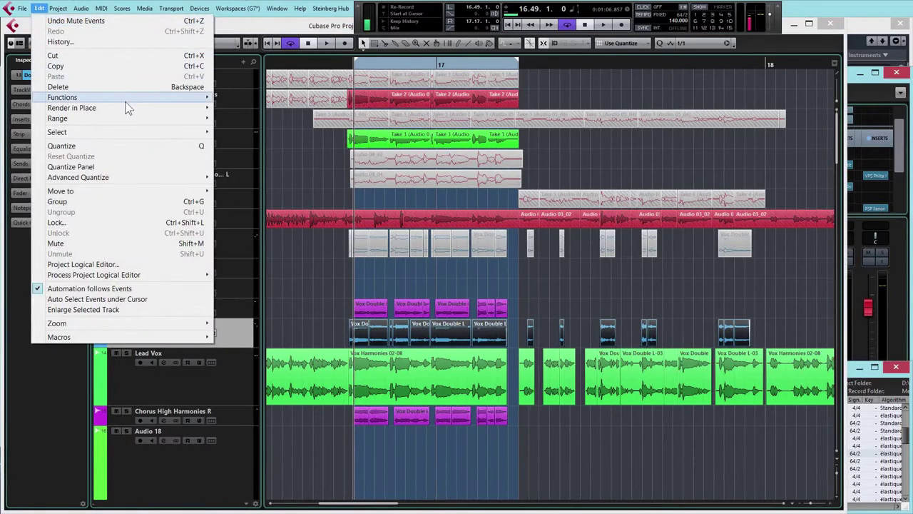
mouse_move(136, 108)
click(248, 106)
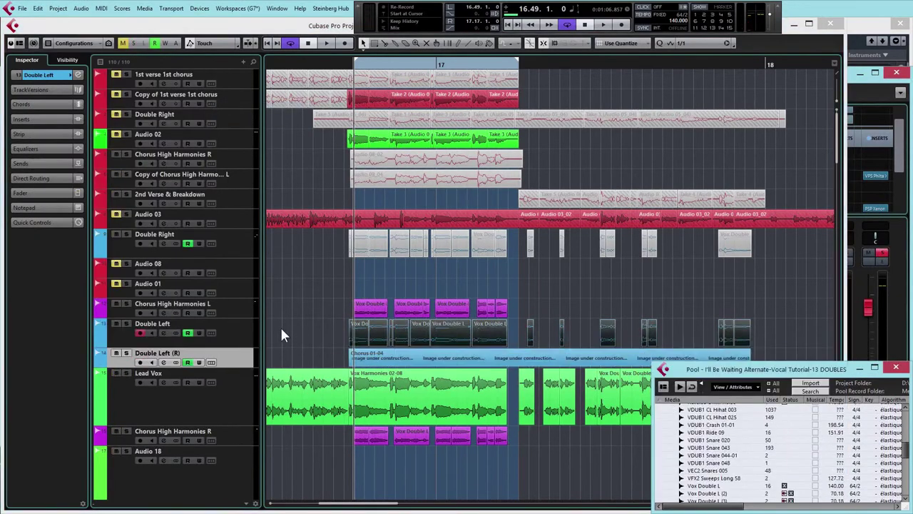
- Move the Double Left track up below Audio 02 and select the Double Left (R) track
click(118, 317)
drag(234, 332, 256, 156)
scroll(420, 263, down, 4)
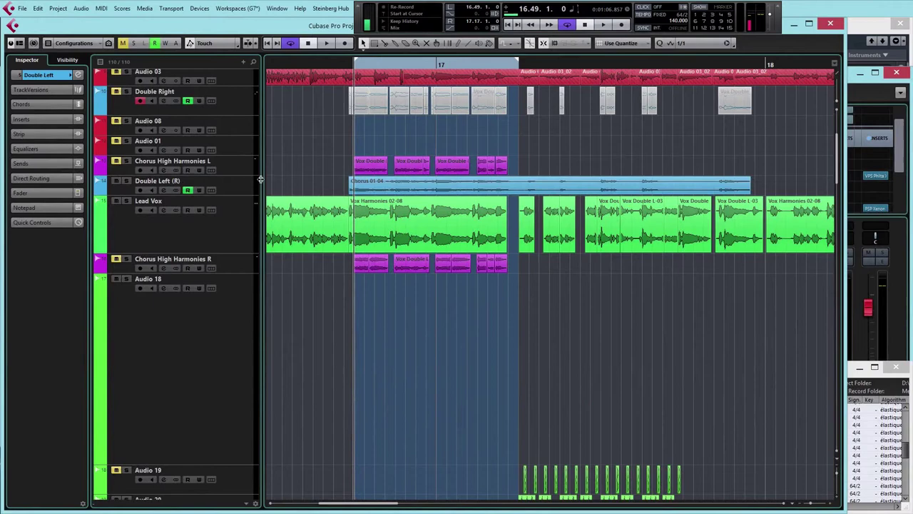
click(238, 220)
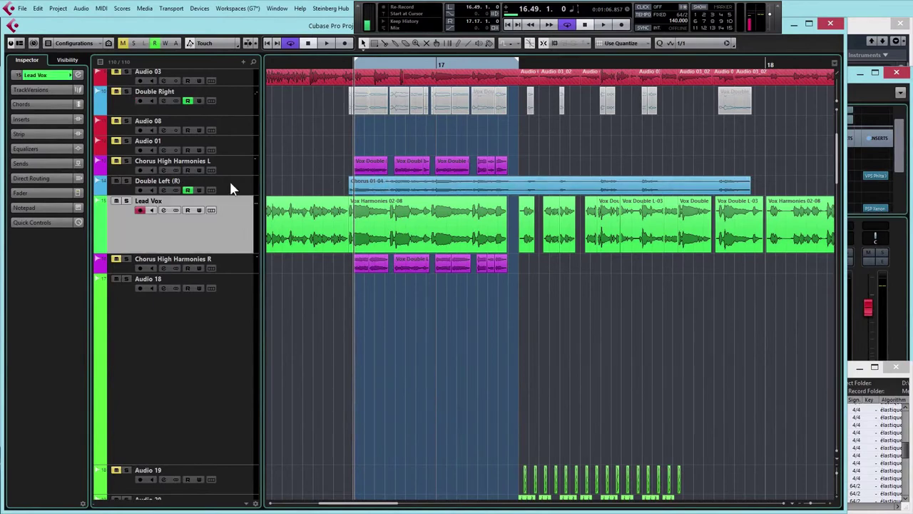
click(243, 189)
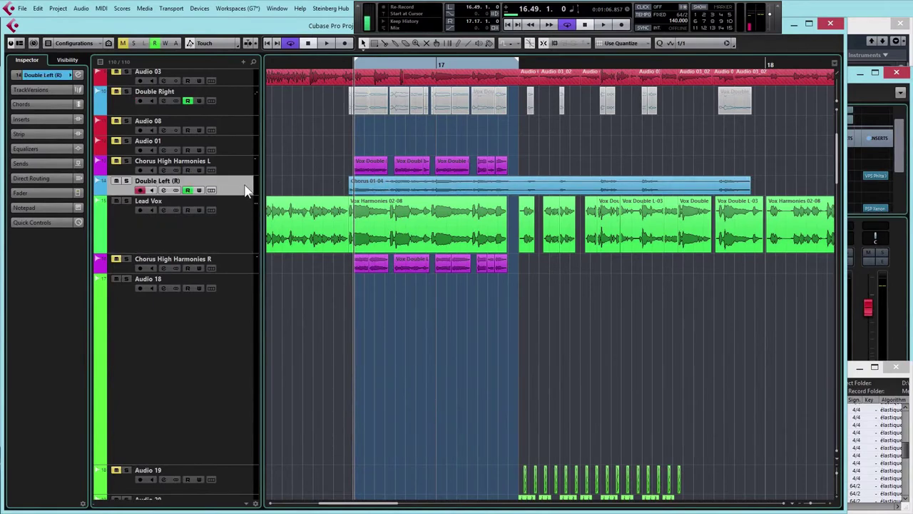
- Open MixConsole and start playback from the left locator
key(F3)
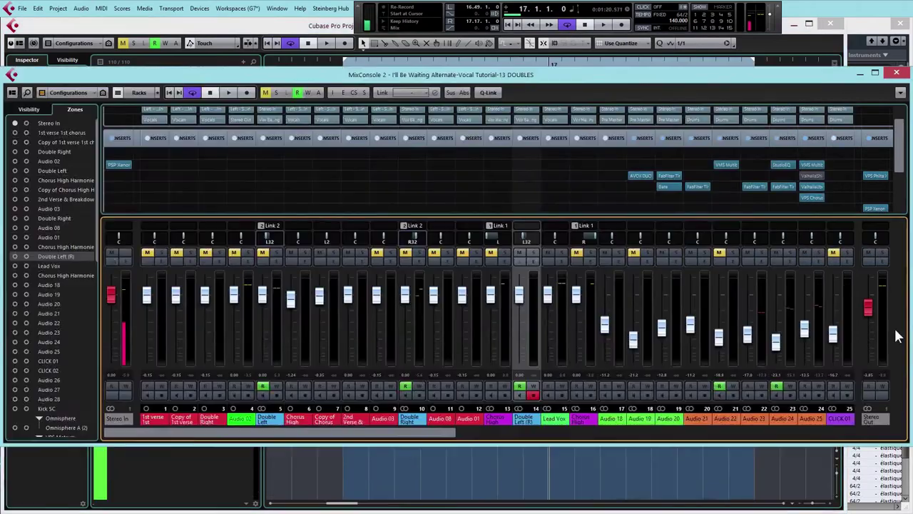
click(599, 506)
key(KP_1)
key(space)
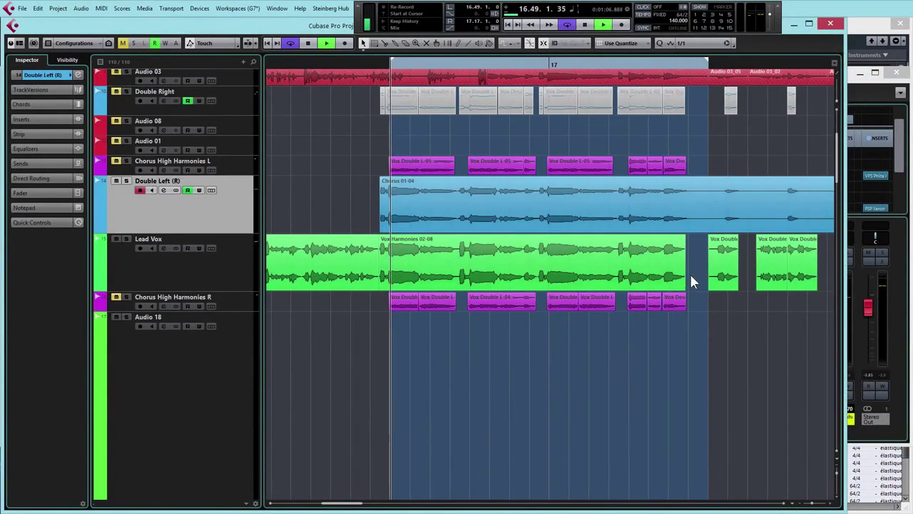
click(856, 328)
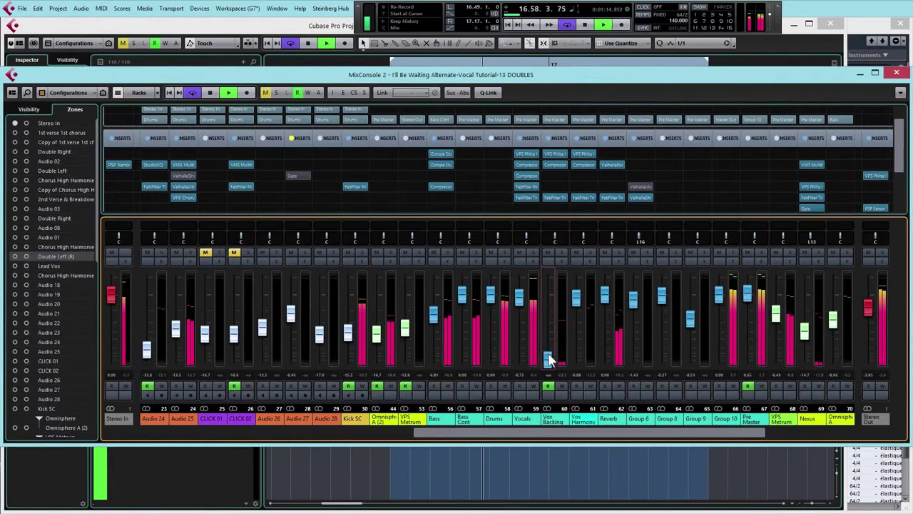
- Raise the Vox Backing fader to -22.7, stop playback, and return to the project view
drag(549, 358, 553, 299)
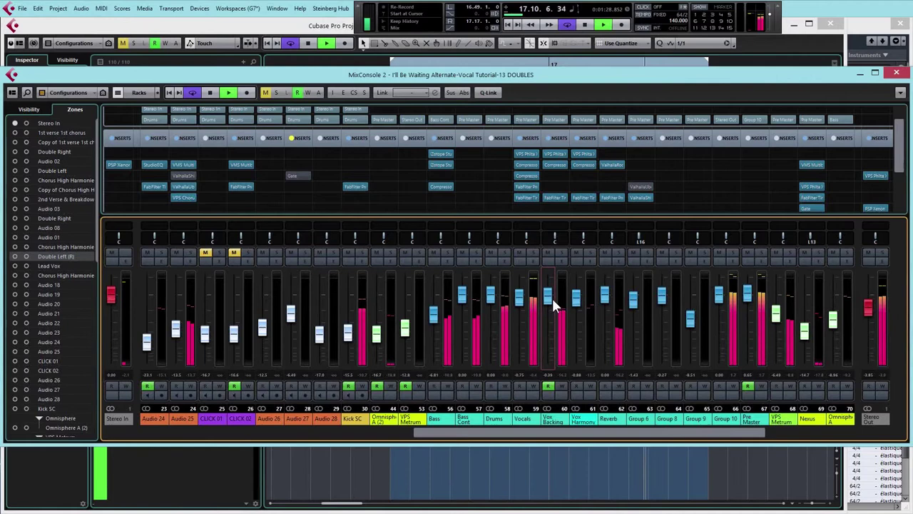
key(space)
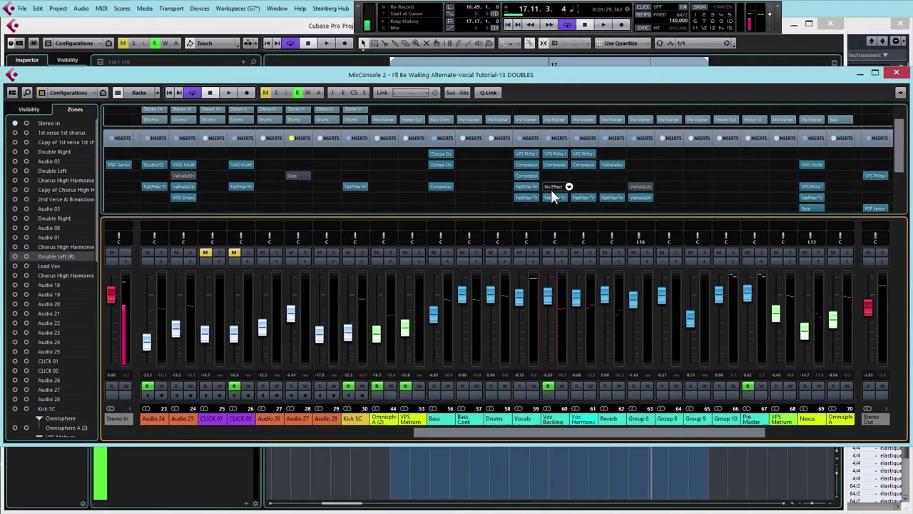
key(alt+Tab)
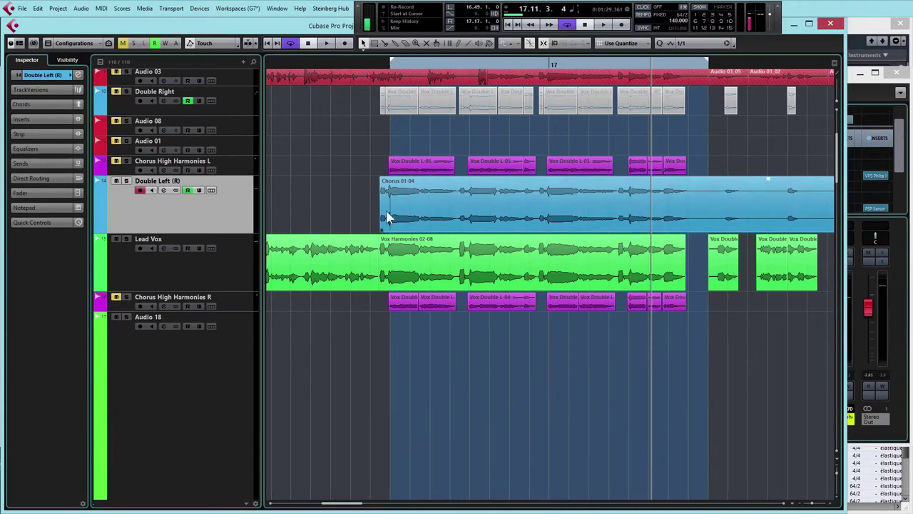
- Add a new mono audio track below the harmonies and copy the Chorus 01-04 event onto it
click(231, 355)
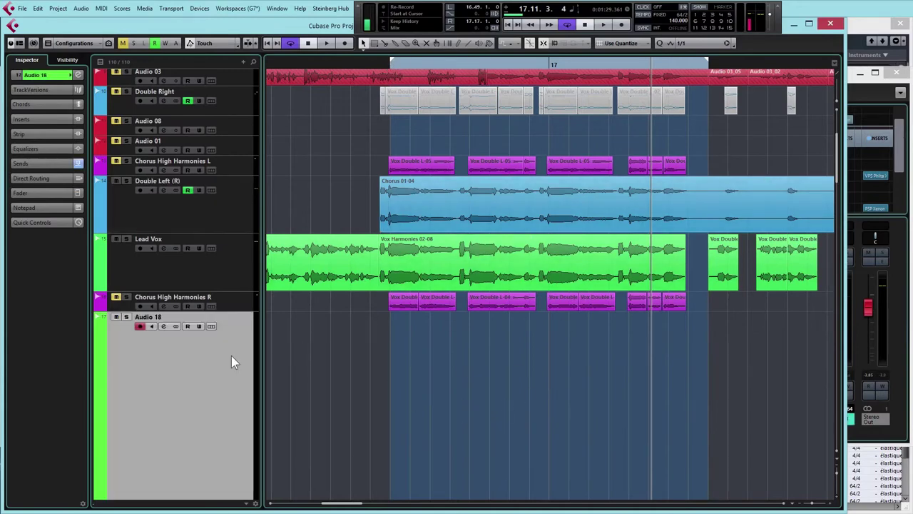
right_click(231, 355)
mouse_move(380, 363)
click(461, 362)
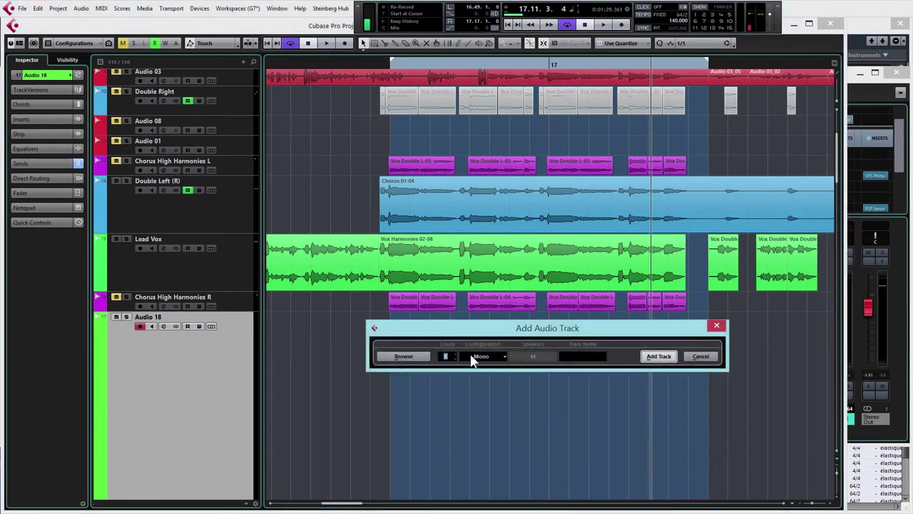
click(656, 356)
drag(423, 216, 421, 316)
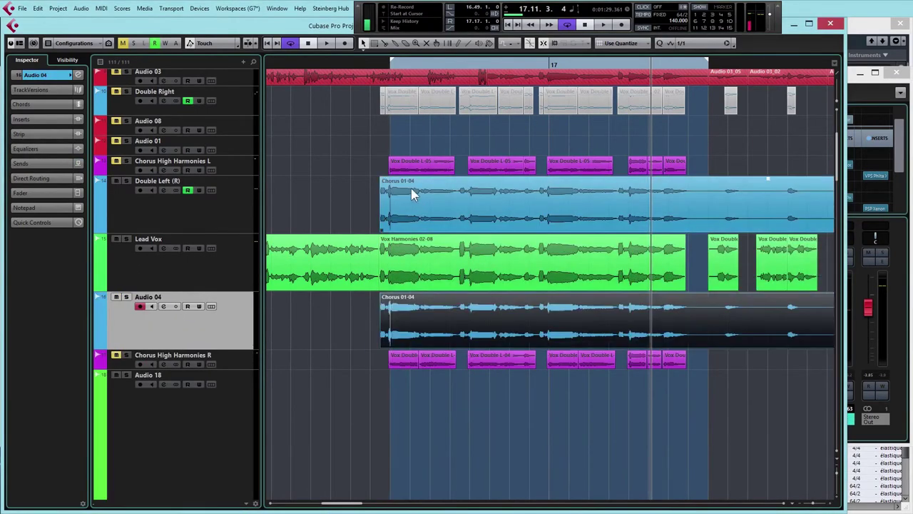
- Pan Double Left (R) hard left in MixConsole
click(219, 217)
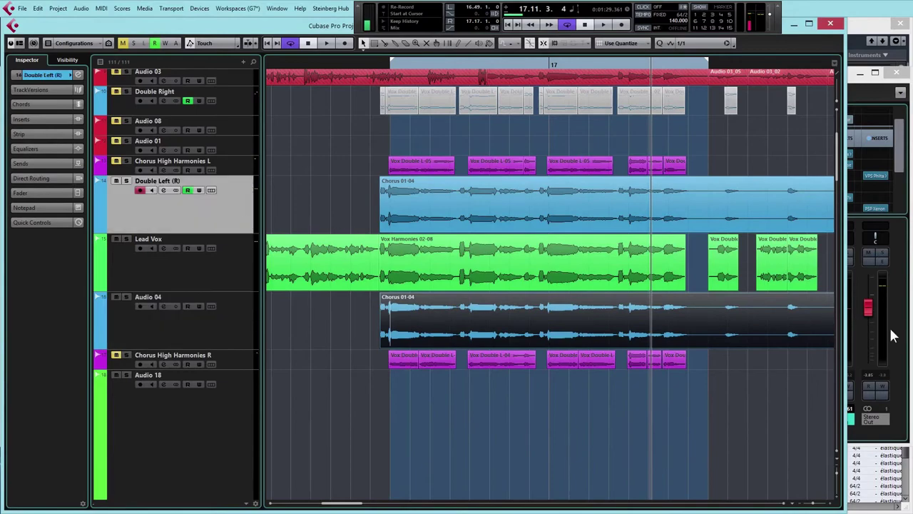
key(F3)
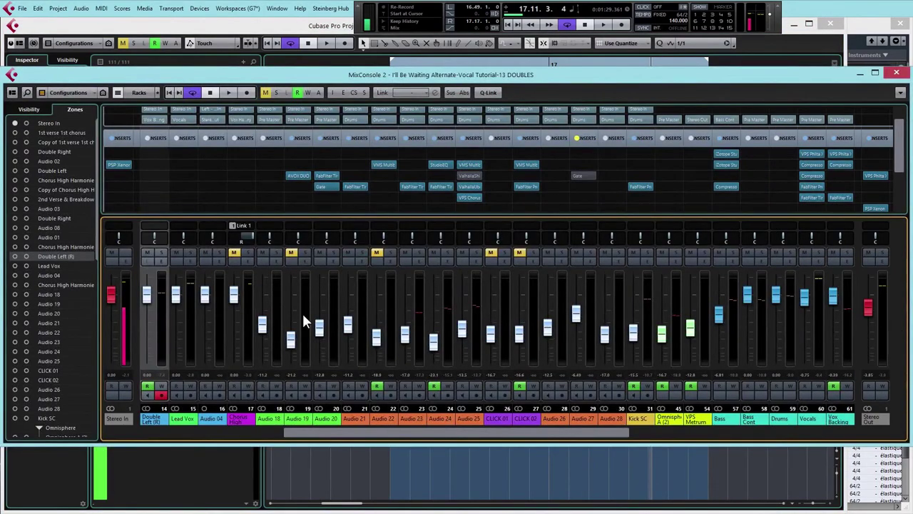
drag(155, 236, 139, 236)
key(F3)
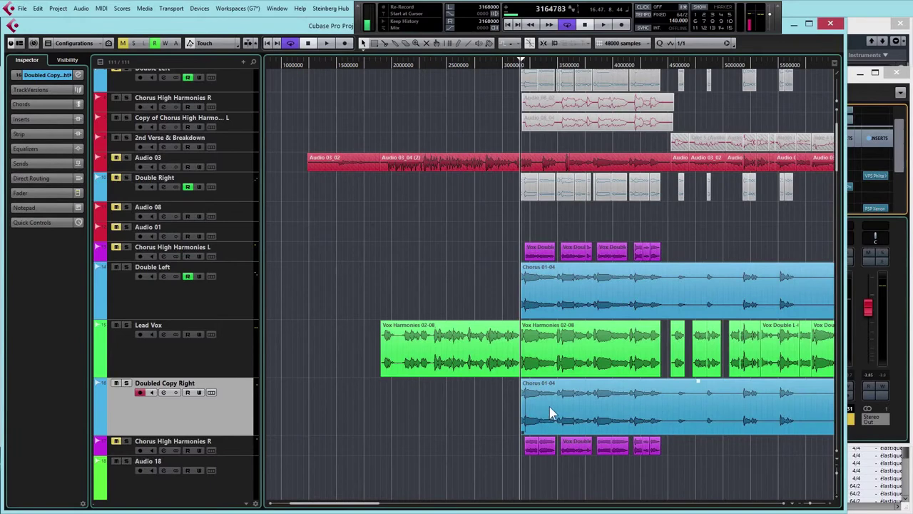
- Zoom in on the chorus start and drag the copied Chorus 01-04 event to offset it slightly
drag(549, 412, 542, 410)
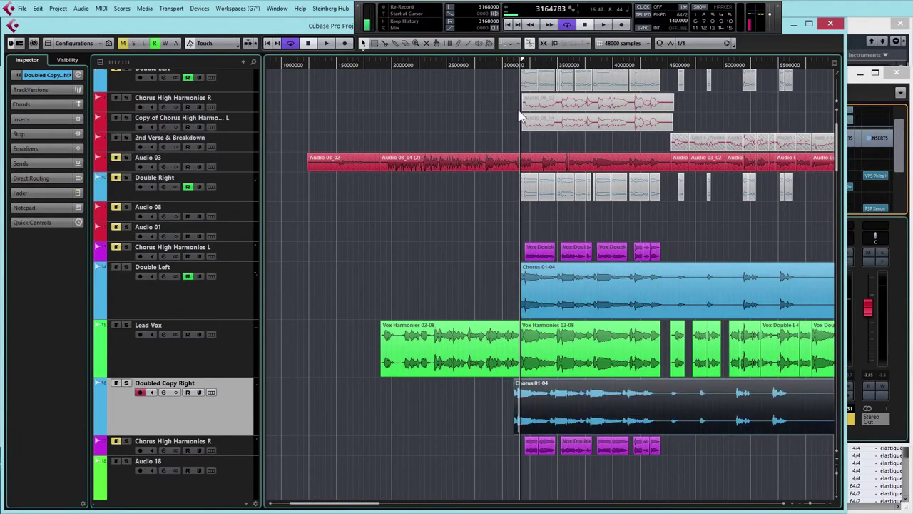
drag(810, 507, 818, 506)
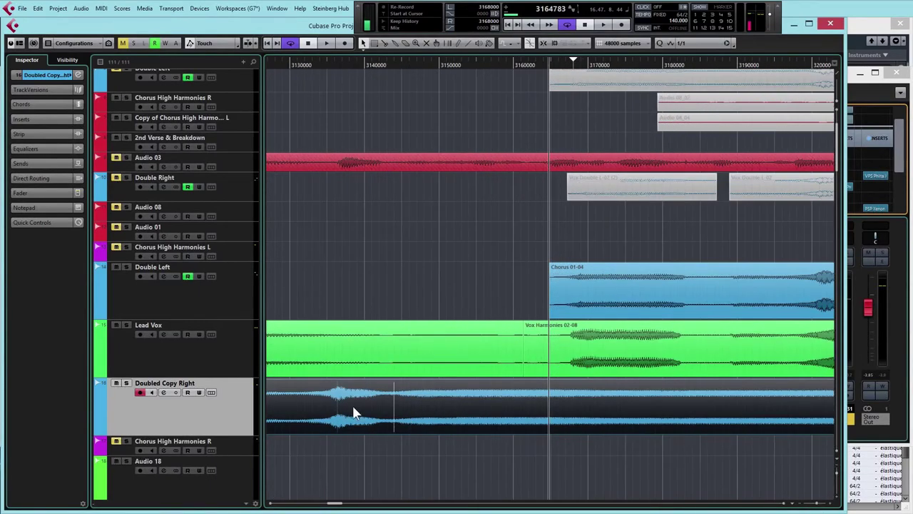
drag(355, 412, 722, 412)
drag(484, 416, 588, 416)
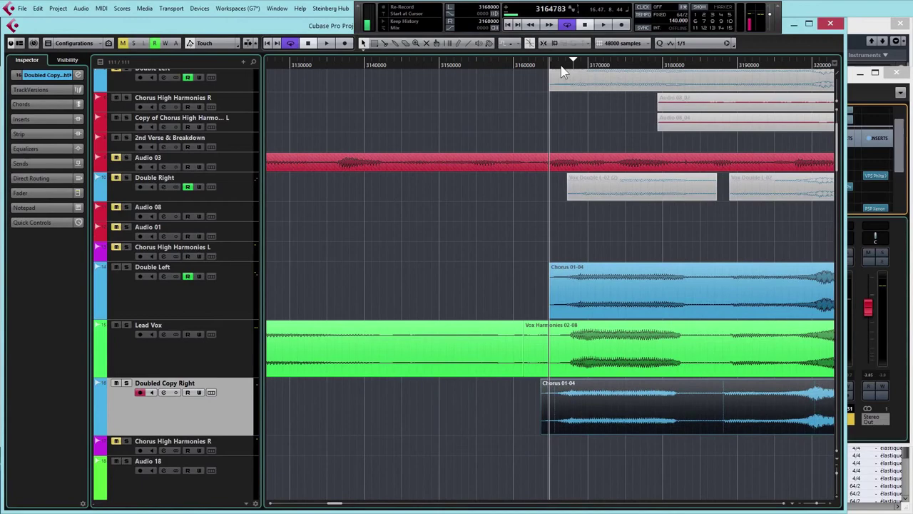
drag(816, 508, 812, 508)
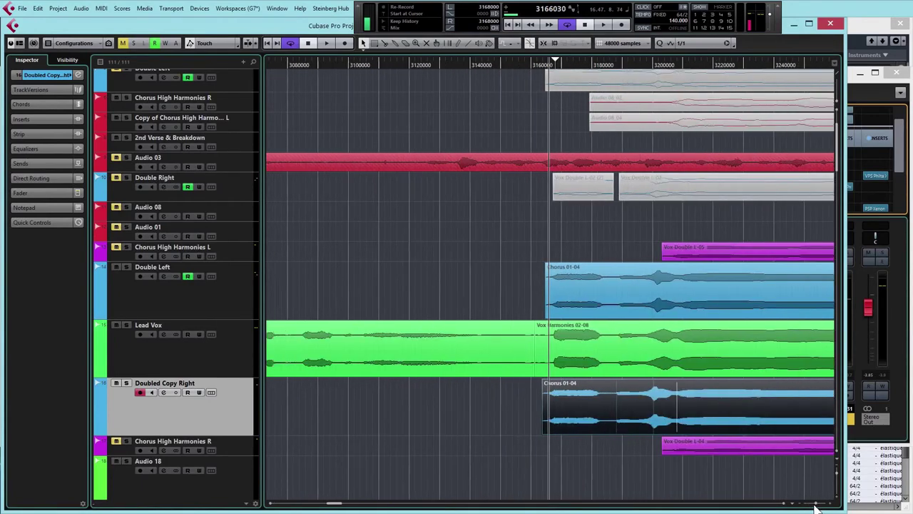
- Audition from just before the chorus and nudge the copied event slightly later
click(524, 65)
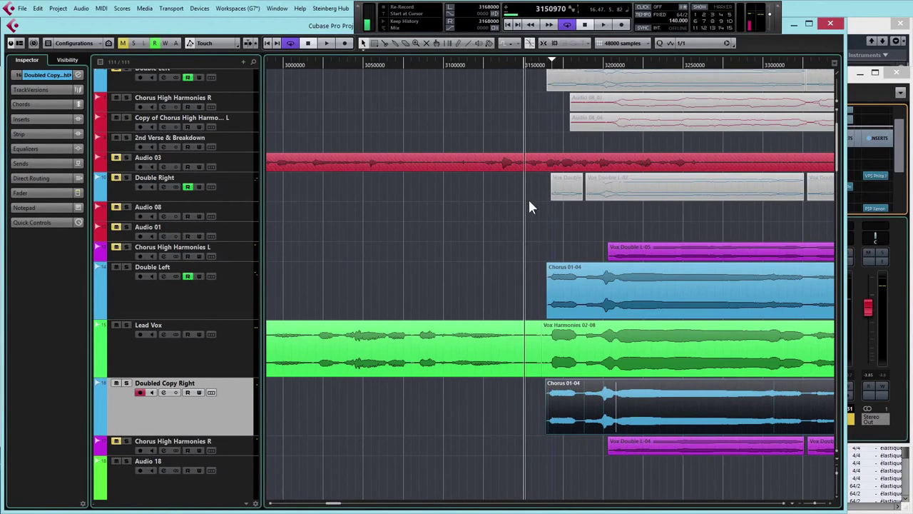
key(space)
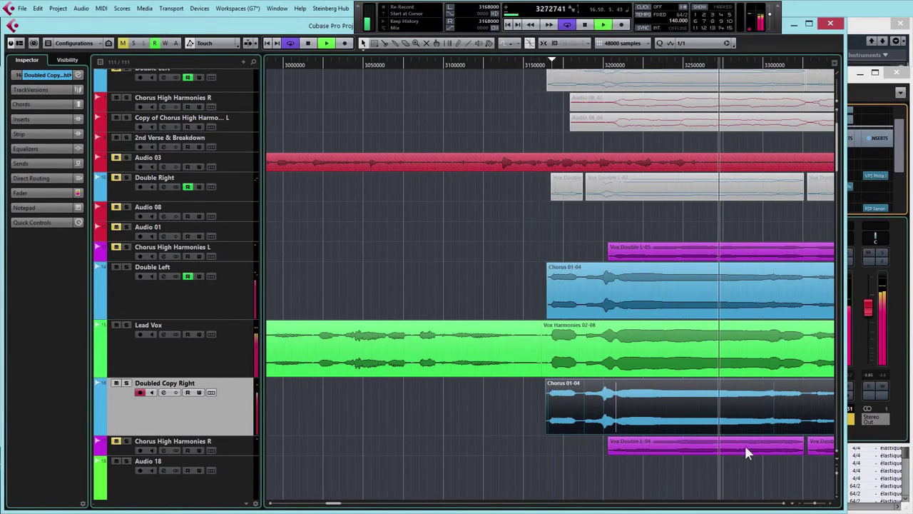
mouse_move(809, 503)
mouse_down()
mouse_move(815, 508)
mouse_move(799, 492)
mouse_up()
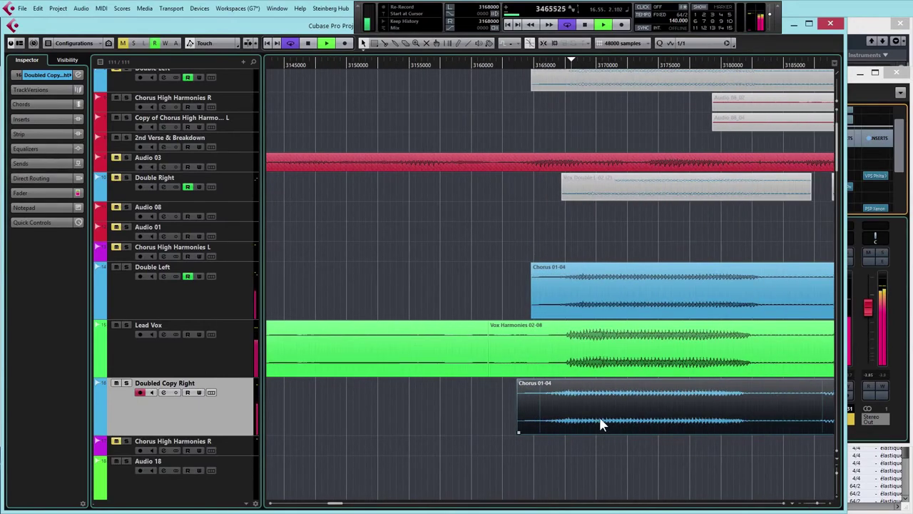
drag(564, 407, 568, 411)
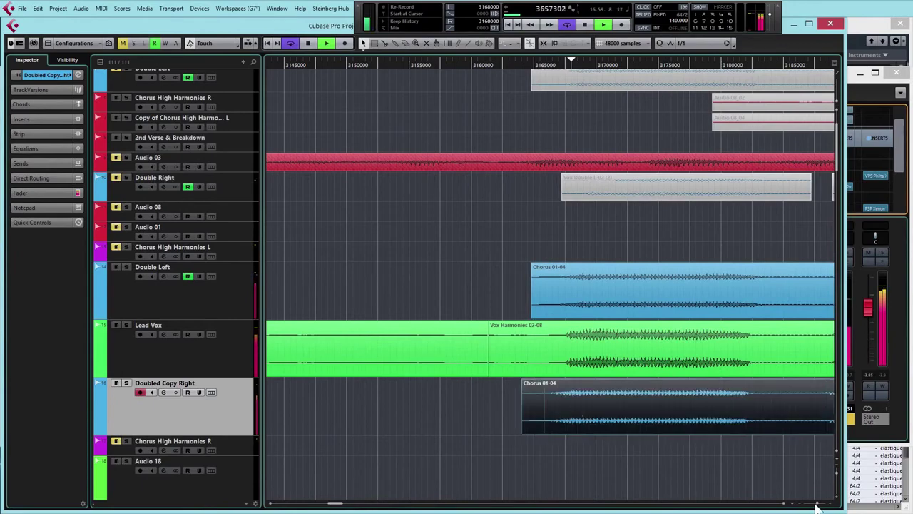
drag(816, 508, 811, 508)
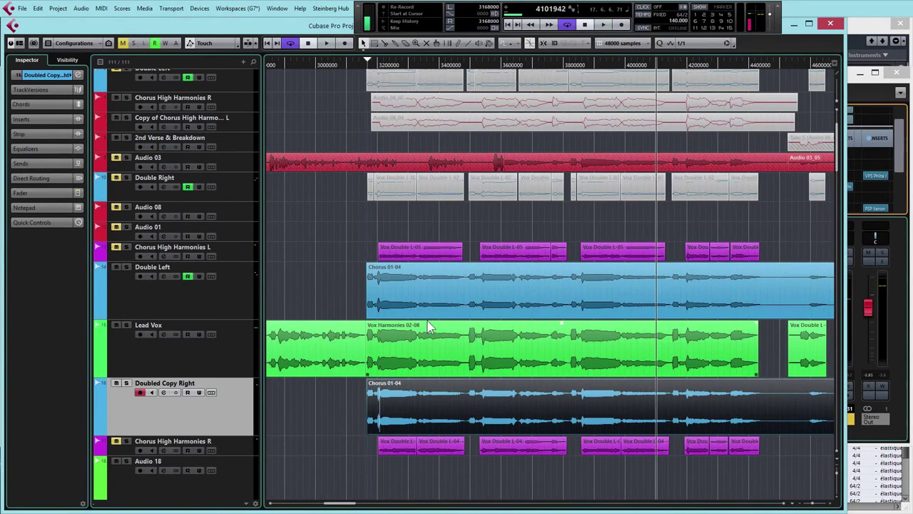
- Select Double Left's Chorus 01-04 event and show its Info Line with Ctrl+I
click(471, 391)
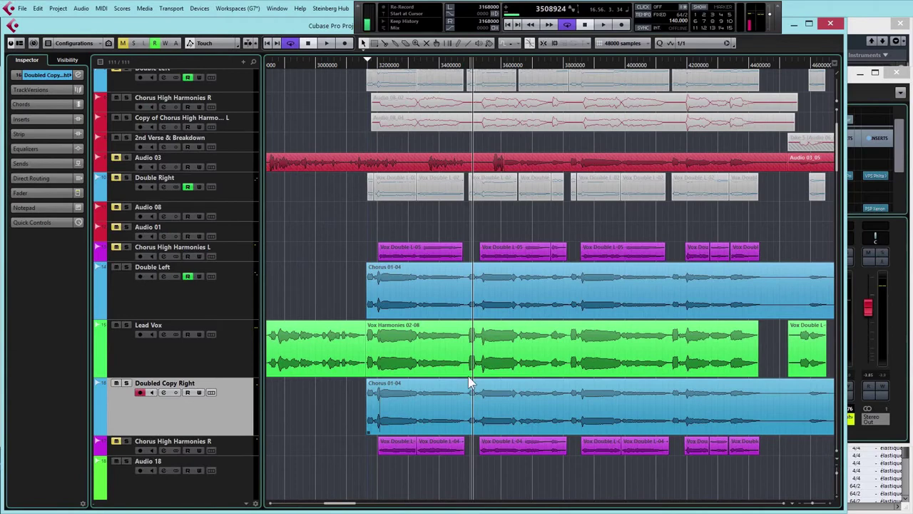
click(500, 276)
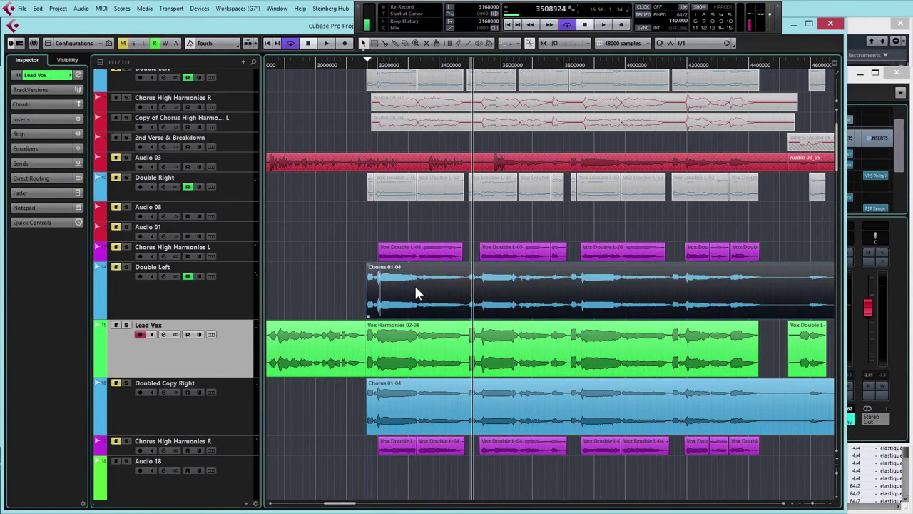
click(422, 417)
click(435, 303)
click(441, 389)
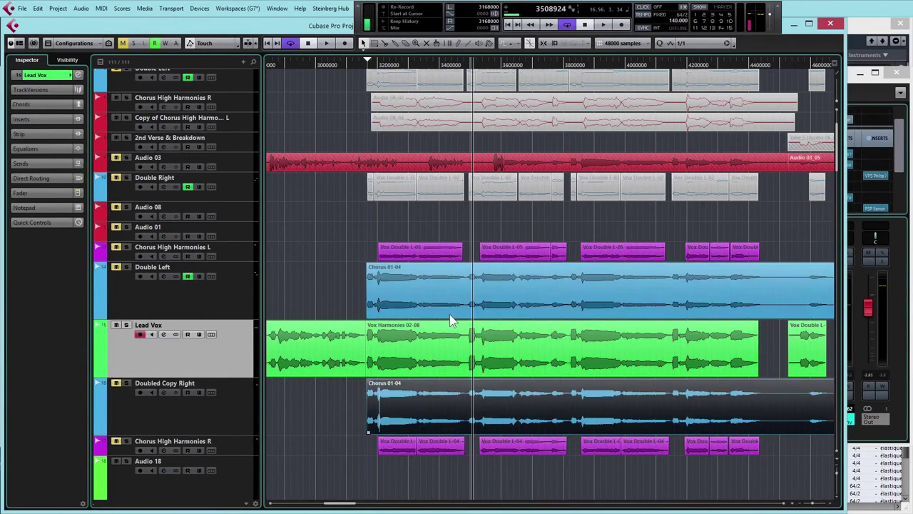
click(451, 292)
key(ctrl+i)
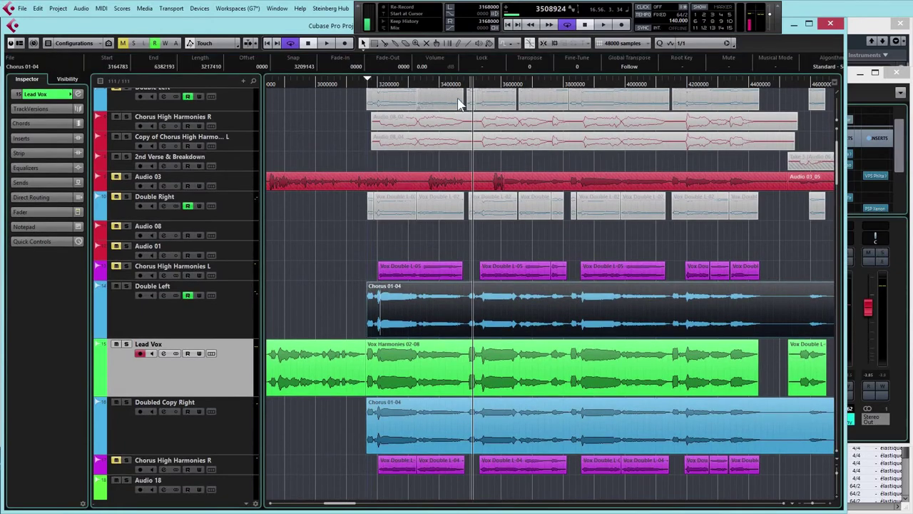
- Start playback near the chorus and solo both Double Left and Doubled Copy Right
click(497, 422)
click(502, 330)
click(502, 426)
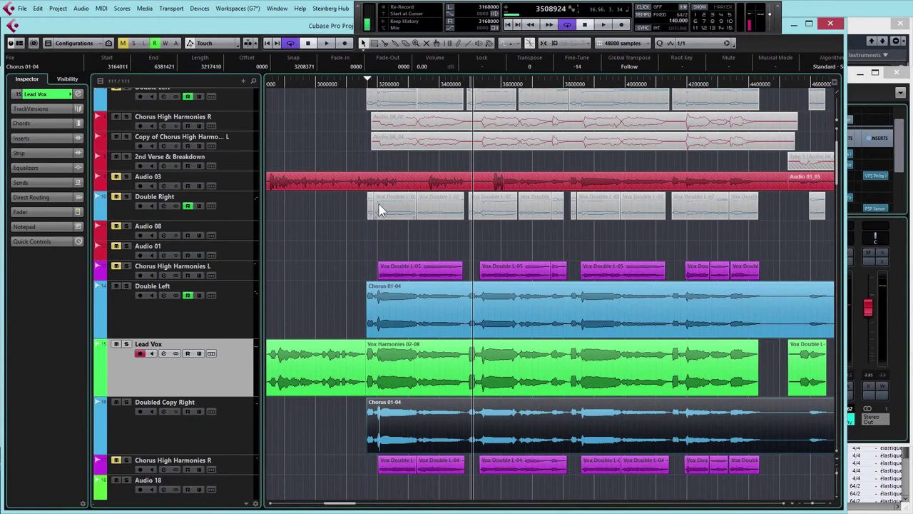
click(383, 86)
key(space)
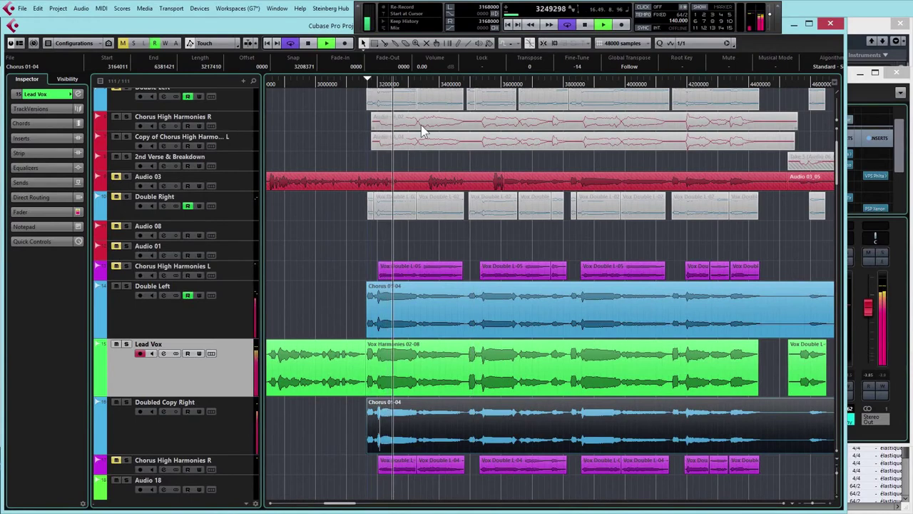
click(126, 286)
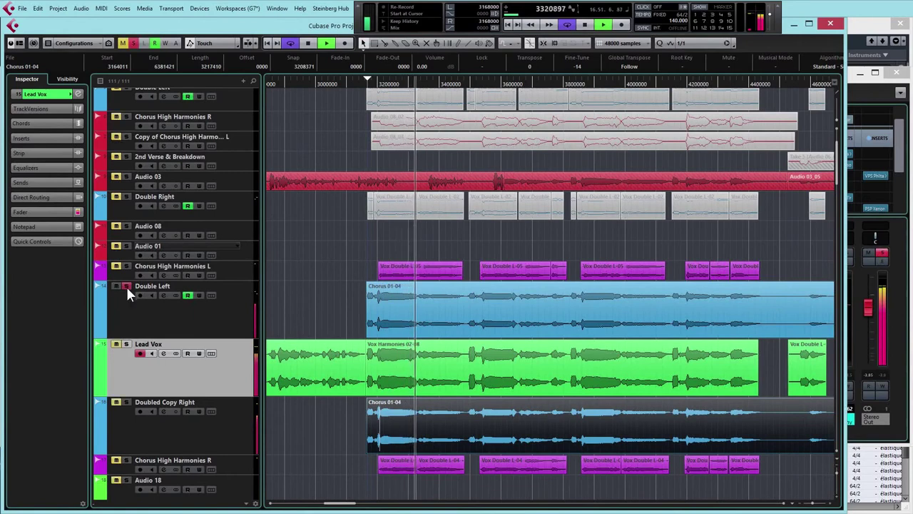
click(127, 402)
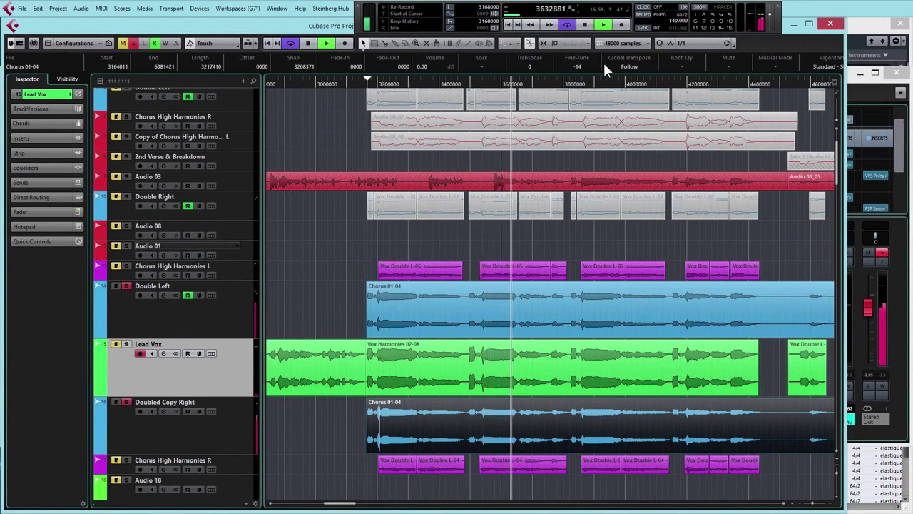
- Select the Double Left chorus event and set its Fine-Tune to 21
scroll(584, 65, down, 3)
scroll(583, 65, down, 6)
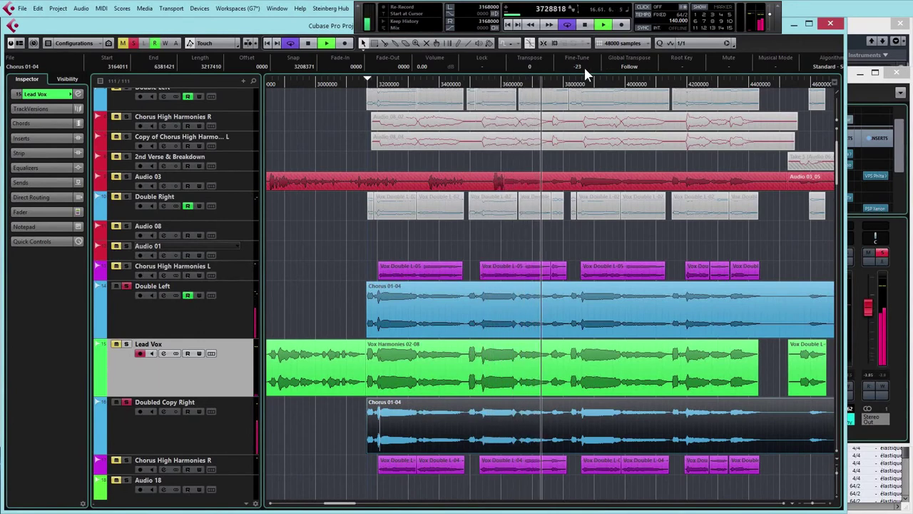
click(457, 321)
scroll(580, 65, up, 7)
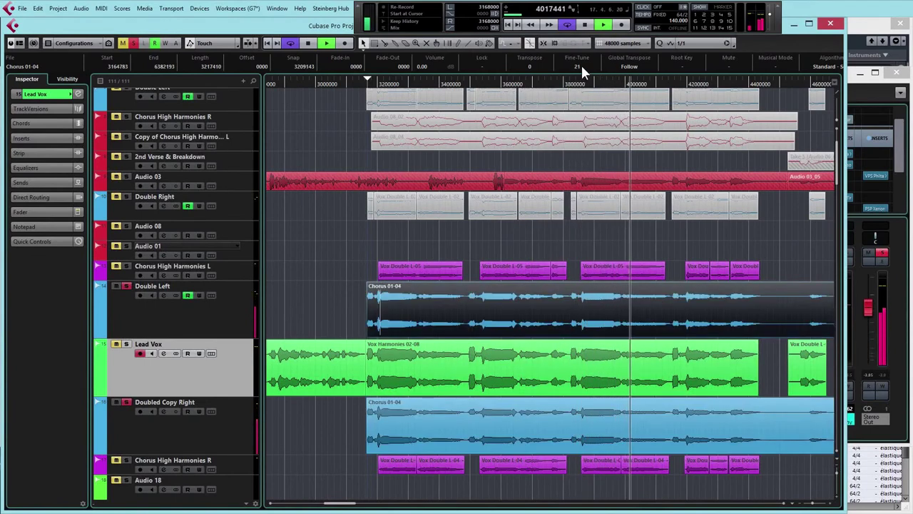
- Stop playback and unsolo the Double Left and Doubled Copy Right tracks
key(space)
click(127, 285)
click(125, 402)
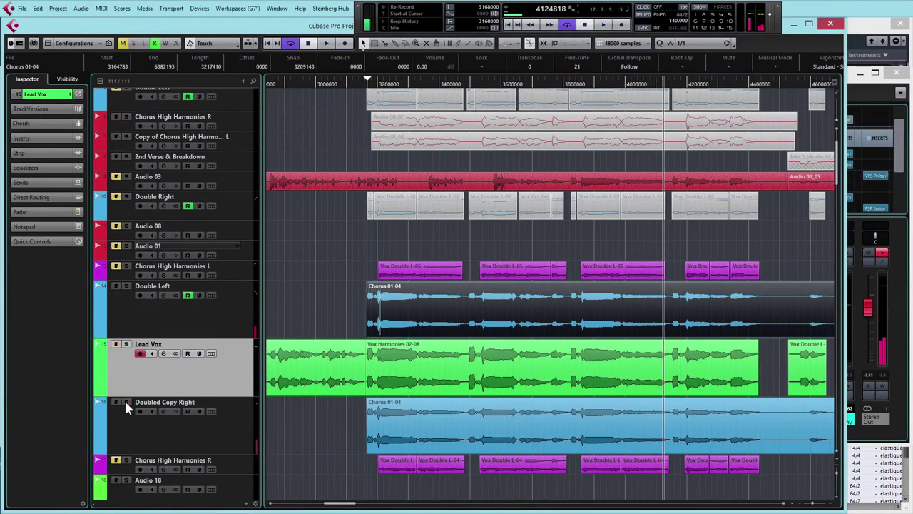
- Play the chorus from its start to hear both doubles within the full mix
click(391, 85)
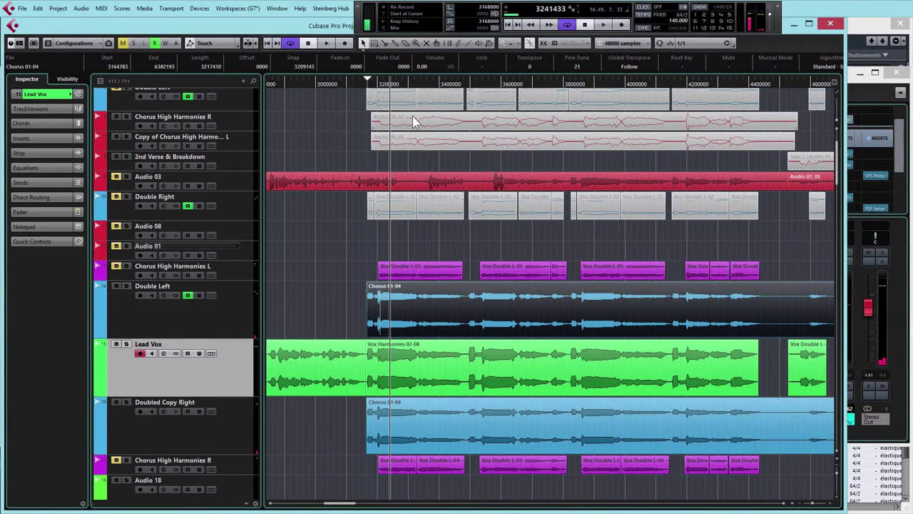
key(space)
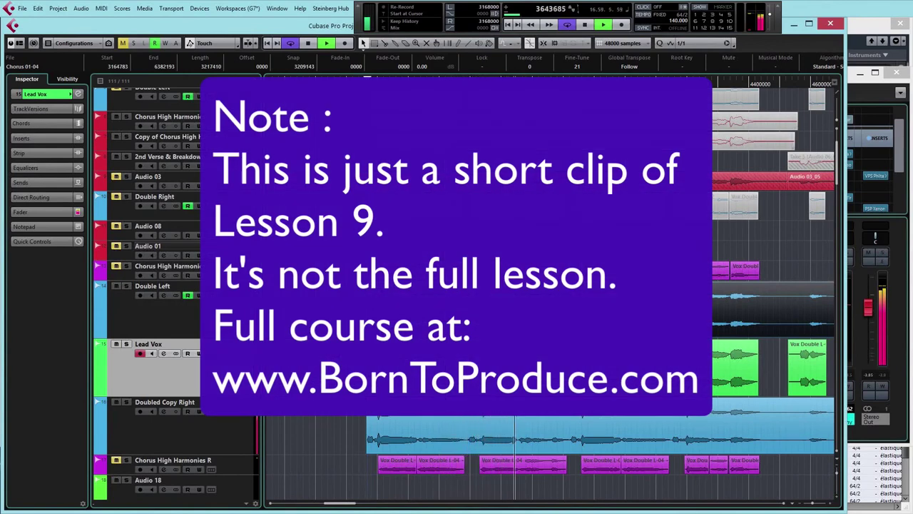
key(space)
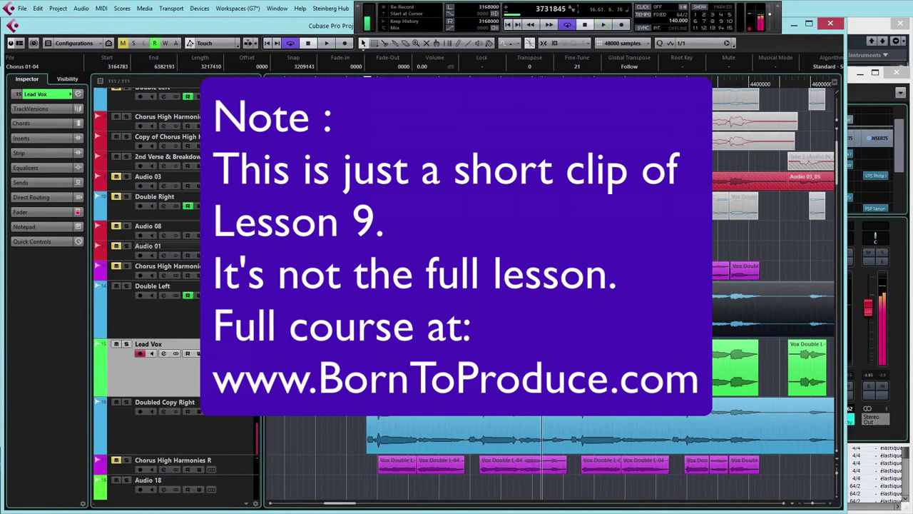